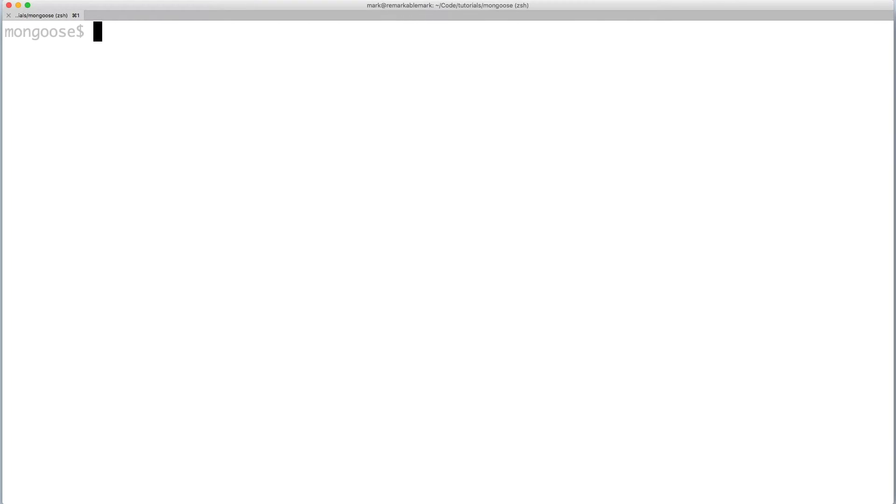
pyautogui.write('mongod')
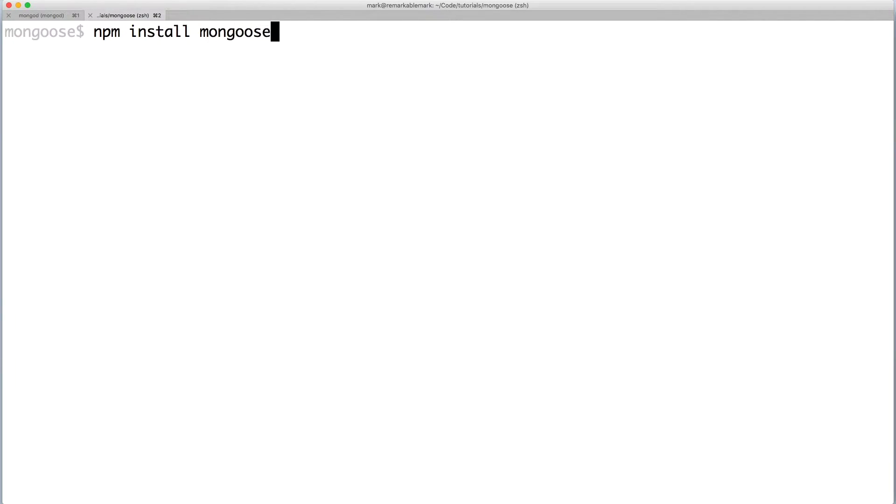
# Install mongoose with npm install mongoose while mongod runs, then clear the screen
pyautogui.press('Return')
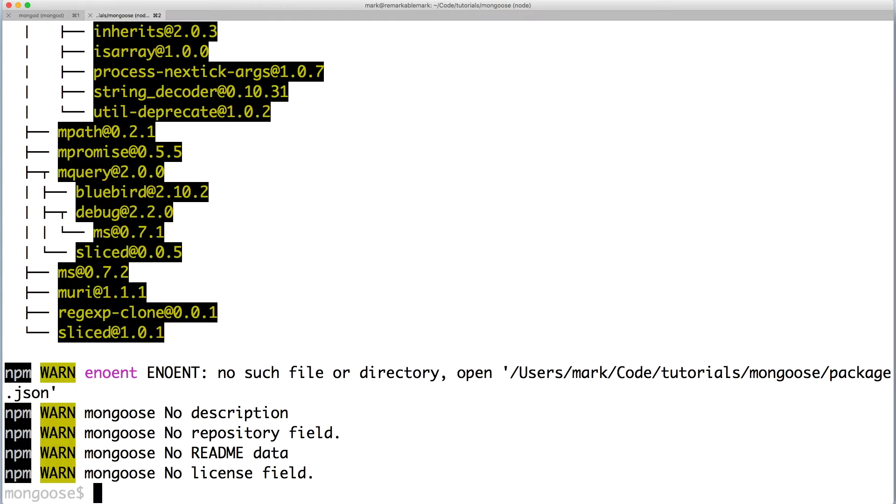
pyautogui.hotkey('ctrl', 'l')
pyautogui.write('vim ')
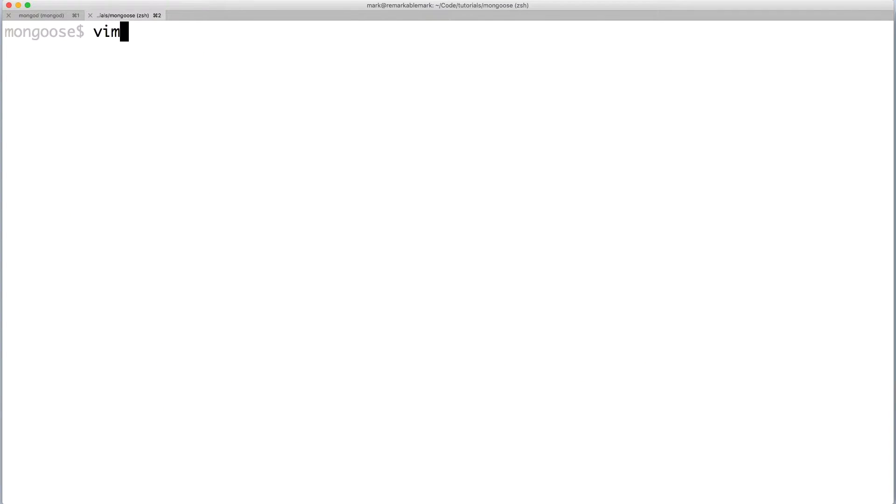
pyautogui.write('connection.js')
# Write require('mongoose') and mongoose.connect('mongodb://localhost/dbname') into a new connection.js and save it
pyautogui.press('Return')
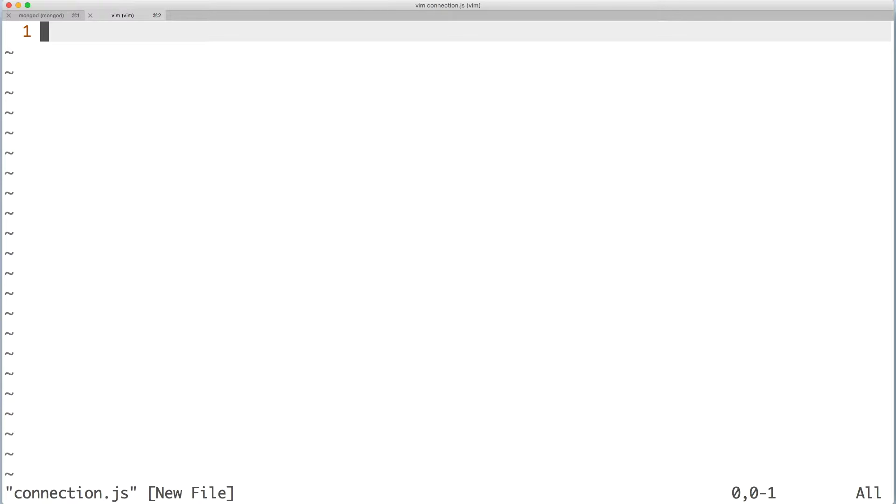
pyautogui.write('ivar mongoose = ')
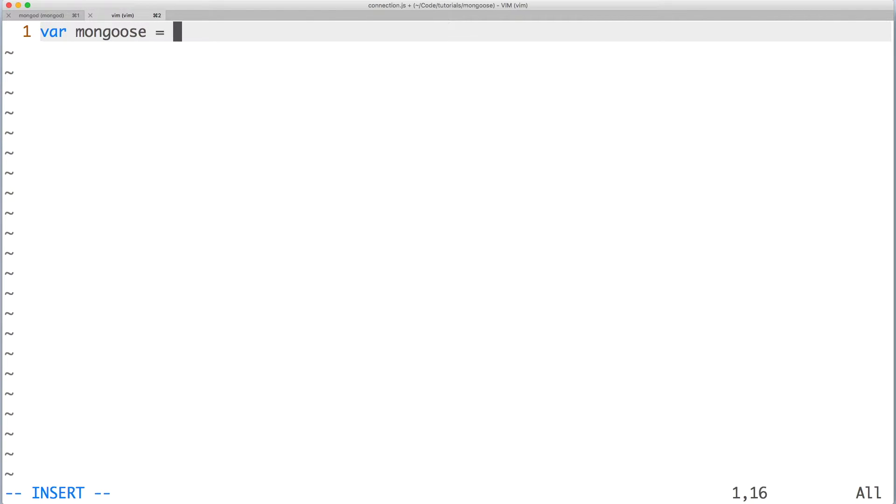
pyautogui.write("require('mongoose')")
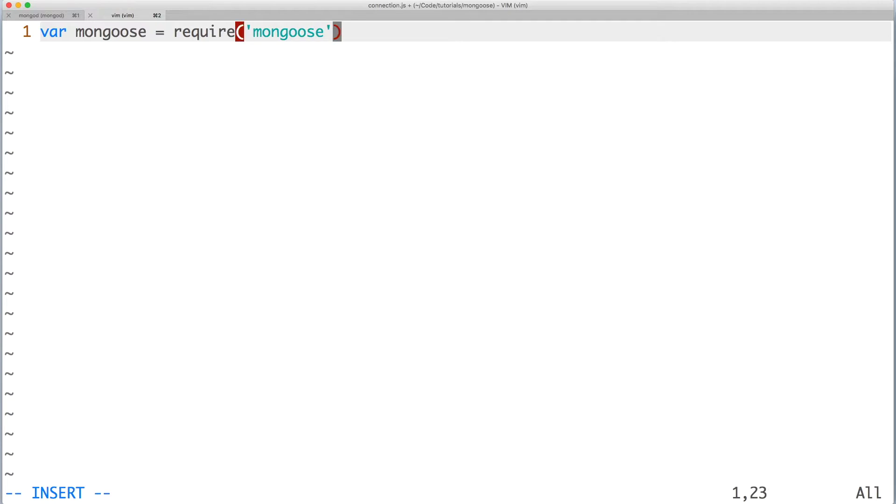
pyautogui.write(';')
pyautogui.press('Return')
pyautogui.write('mongoose.conne')
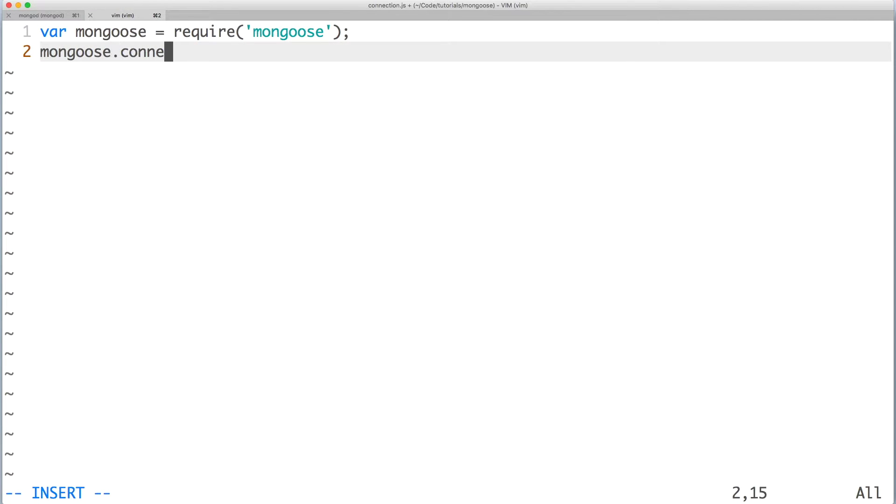
pyautogui.write('ct()')
pyautogui.write("'")
pyautogui.write('mongodb://')
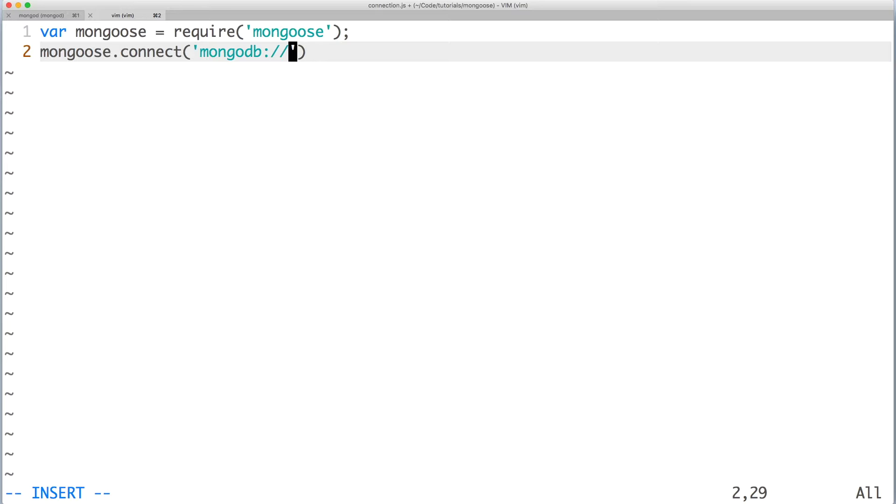
pyautogui.write('localhost')
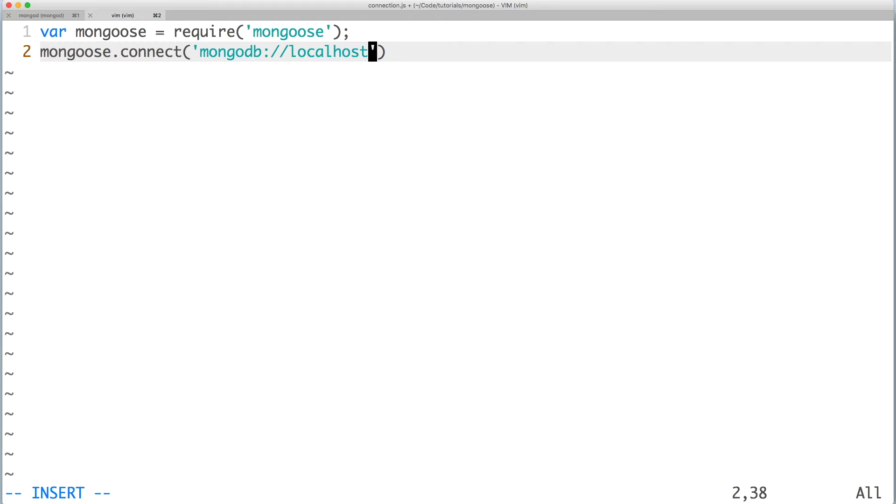
pyautogui.write('/dbname')
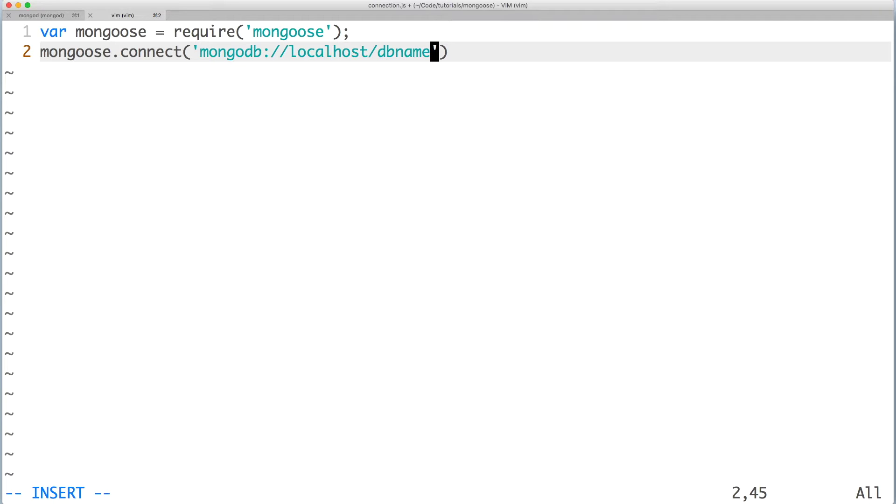
pyautogui.press('Right')
pyautogui.press('Right')
pyautogui.write(';')
pyautogui.press('Escape')
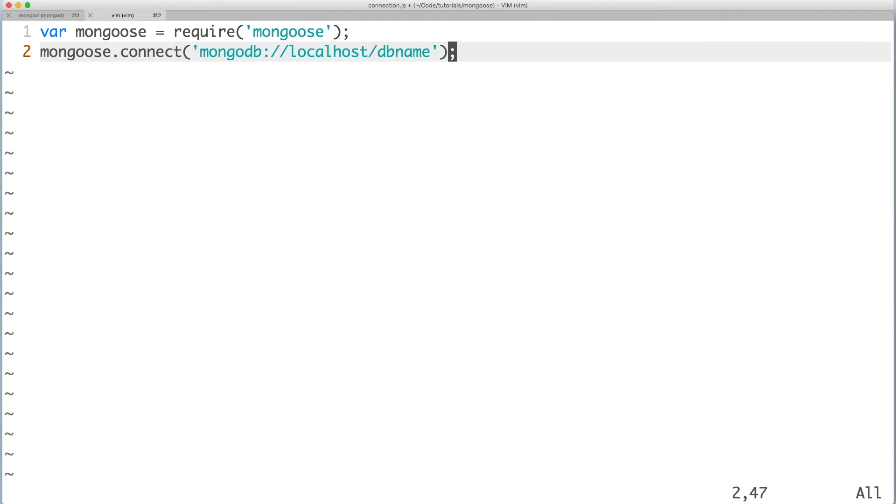
pyautogui.write(':w')
pyautogui.press('Return')
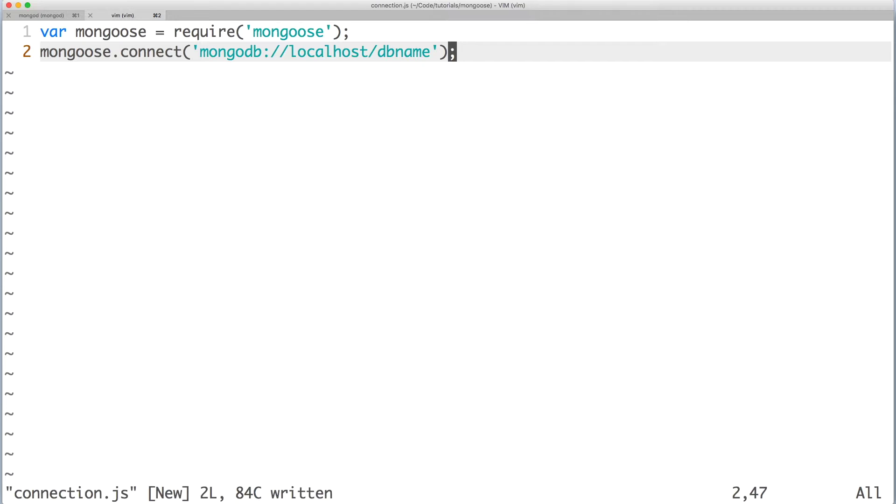
# Run node connection in a new tab and confirm mongod logs the accepted connection
pyautogui.press('super+t')
pyautogui.write('node')
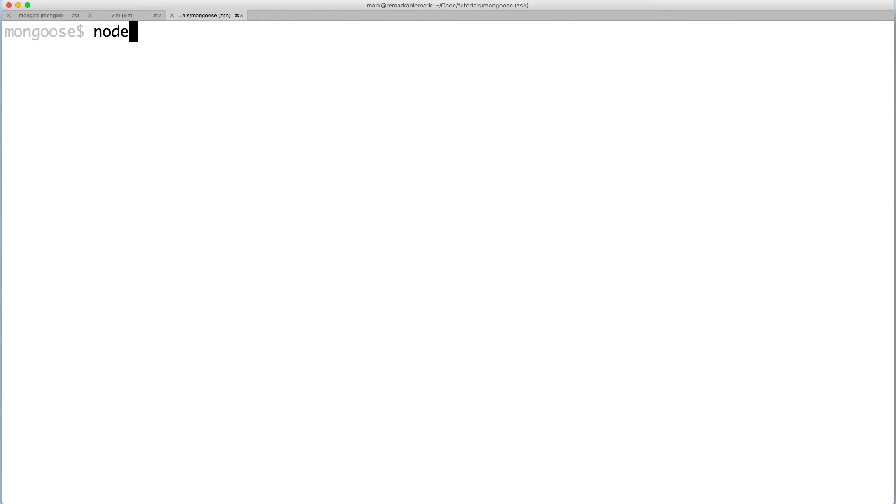
pyautogui.write(' connection')
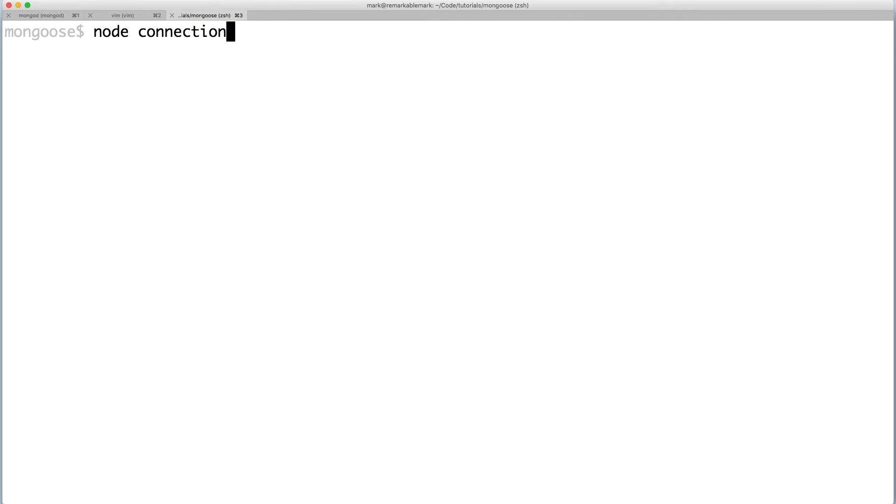
pyautogui.press('Return')
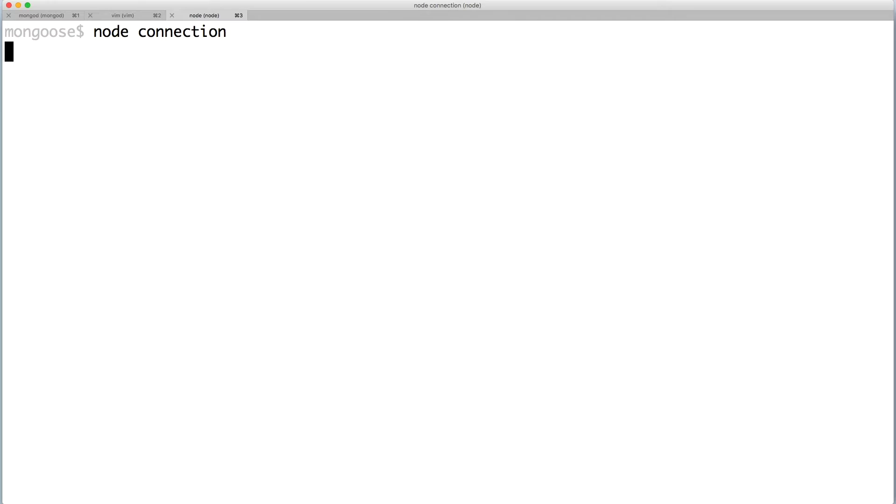
pyautogui.press('super+1')
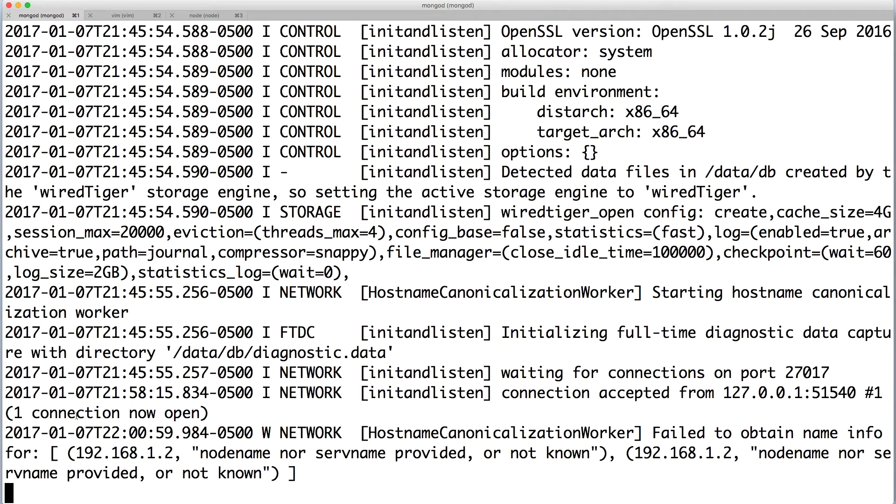
pyautogui.press('super+2')
# Add a connected event handler logging 'connected to db' below the connect line
pyautogui.press('o')
pyautogui.press('Return')
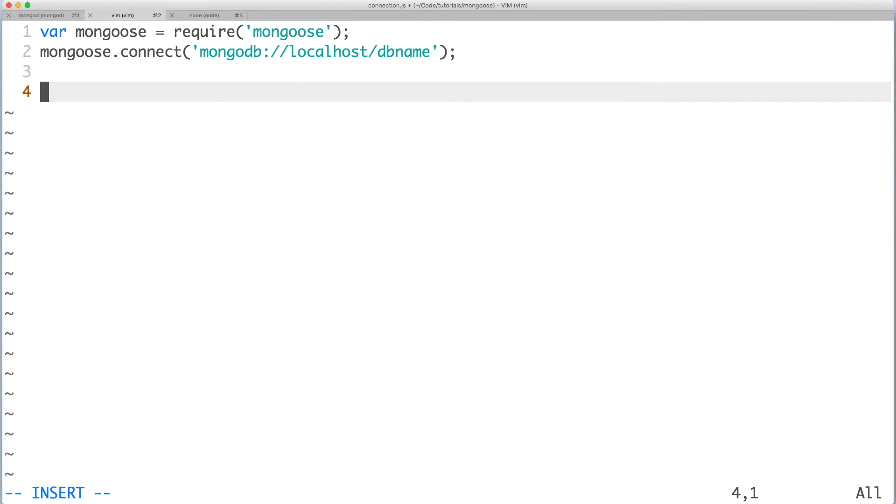
pyautogui.write('var connection =')
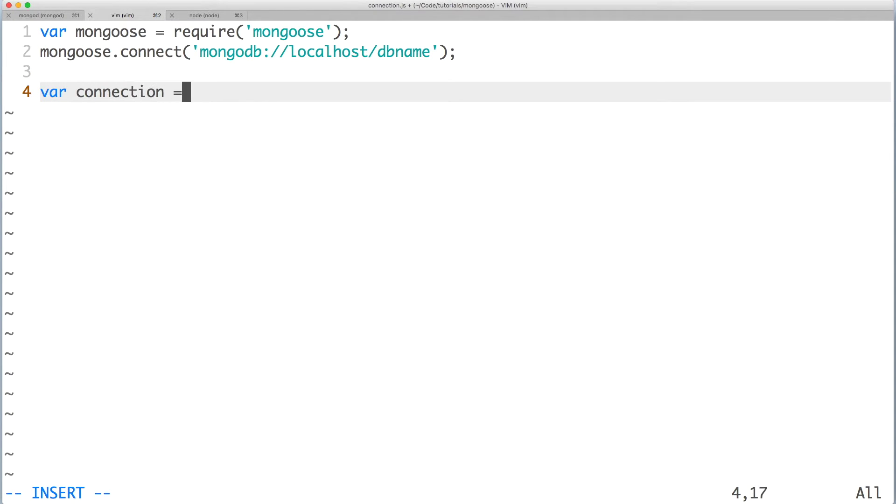
pyautogui.write(' mongoose.connecti')
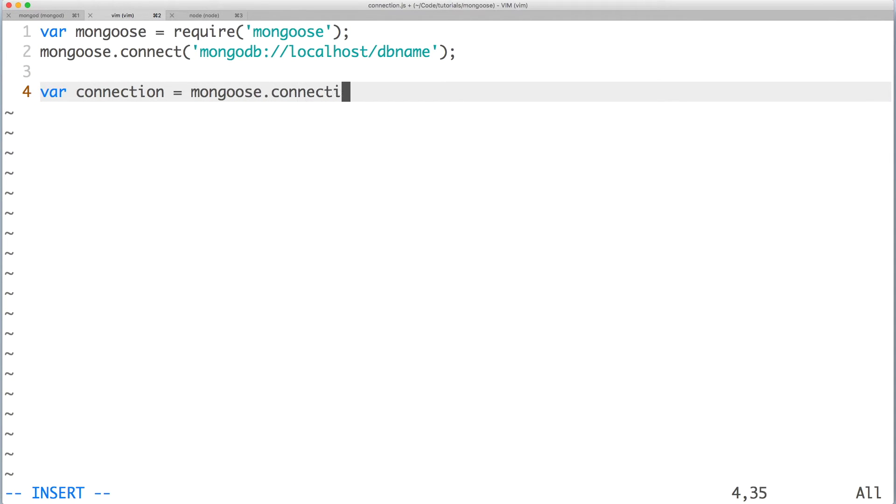
pyautogui.write('on;')
pyautogui.press('Return')
pyautogui.press('Return')
pyautogui.write('connection')
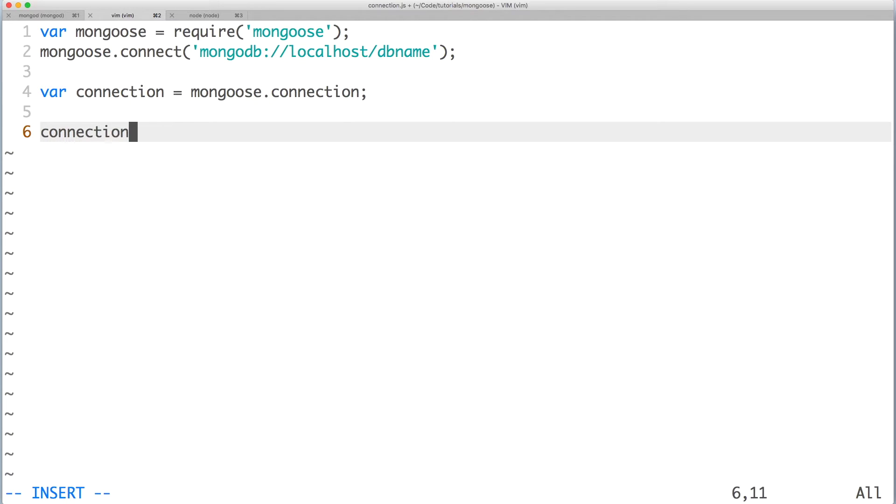
pyautogui.write(".on('")
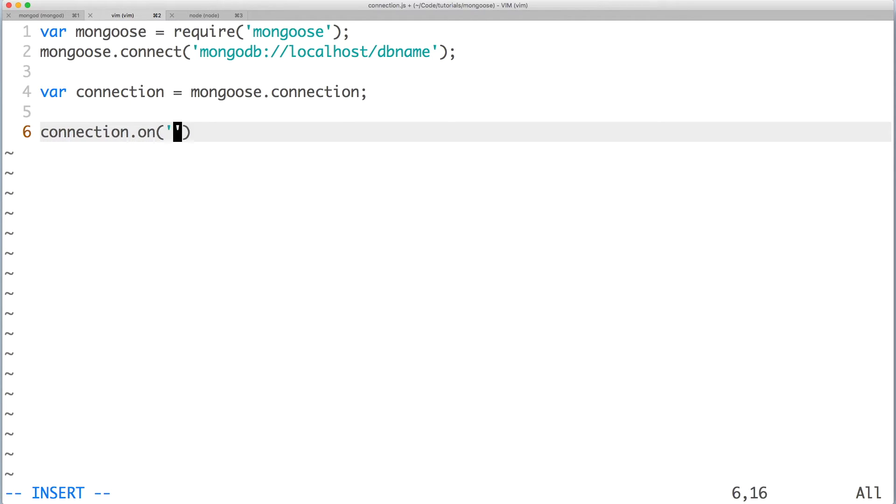
pyautogui.write("connected'), functio")
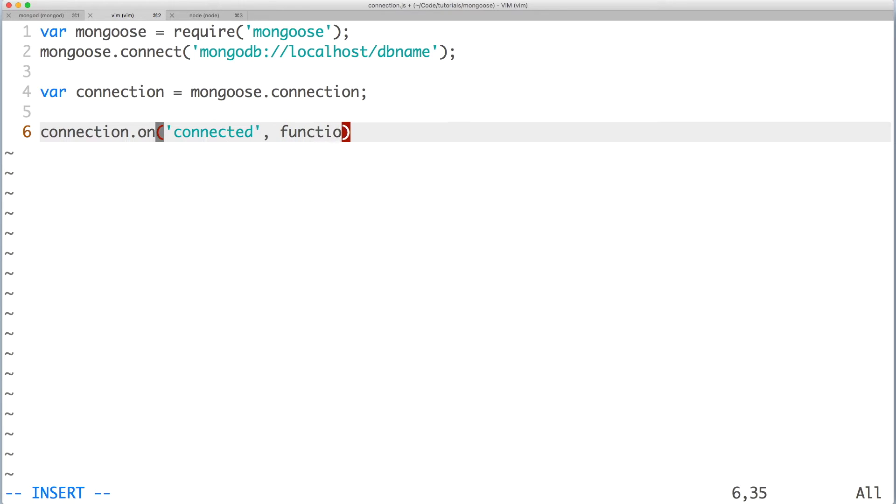
pyautogui.write('n() {')
pyautogui.press('Return')
pyautogui.press('Return')
pyautogui.press('Up')
pyautogui.write("console.log('')")
pyautogui.press('Left')
pyautogui.write('connected to db')
# End the connected handler with a semicolon, save, and stop the running node process
pyautogui.press('Right')
pyautogui.press('Right')
pyautogui.write(';')
pyautogui.press('Down')
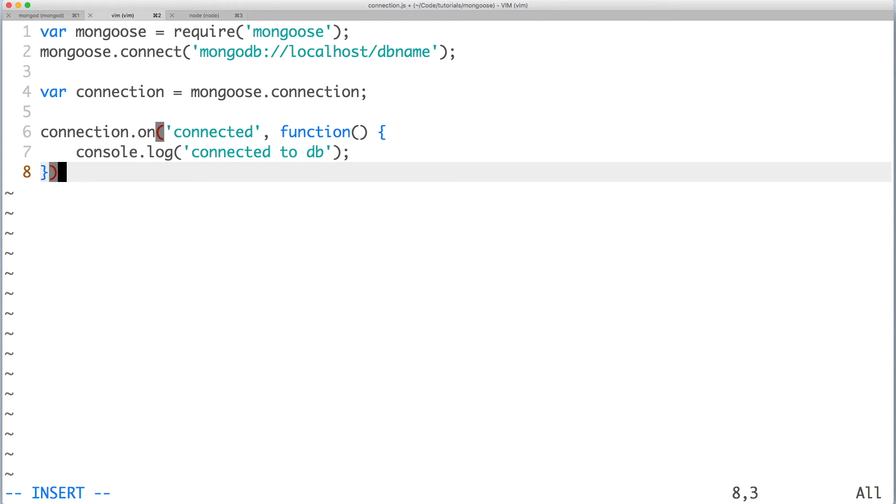
pyautogui.press('Right')
pyautogui.press('Right')
pyautogui.write(';')
pyautogui.press('Escape')
pyautogui.write(':w')
pyautogui.press('Return')
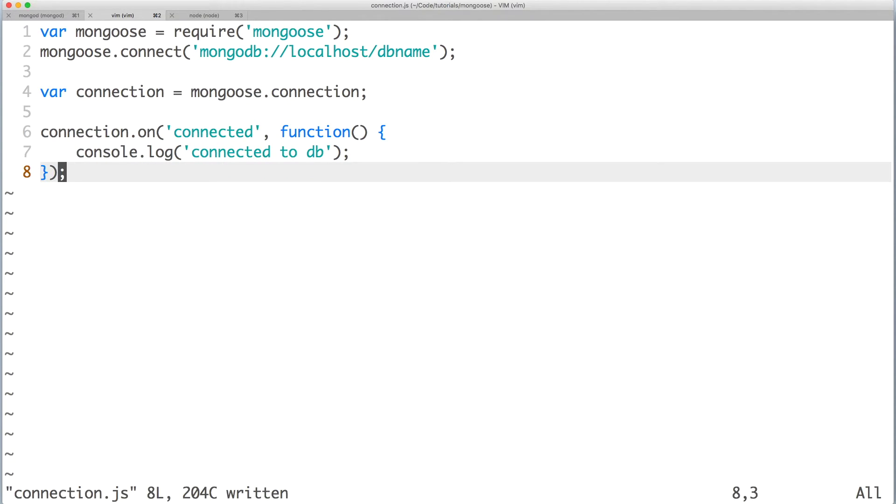
pyautogui.press('super+3')
pyautogui.write('node connection')
pyautogui.press('Return')
pyautogui.hotkey('ctrl', 'c')
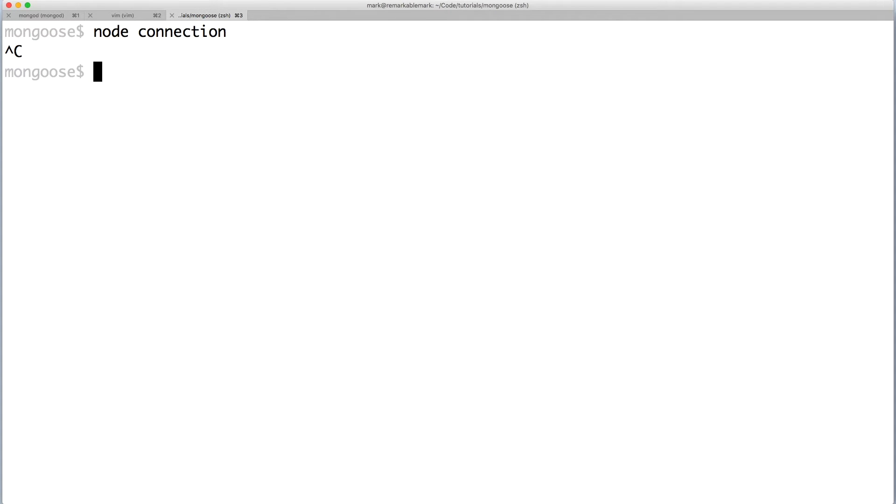
# Rerun node connection from history so it prints 'connected to db'
pyautogui.press('Up')
pyautogui.press('Return')
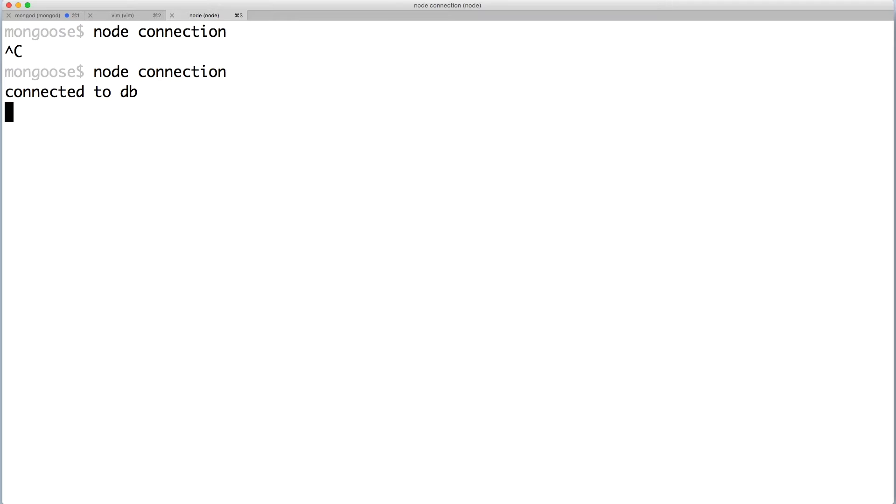
pyautogui.press('super+2')
# Duplicate the connected handler and rename the copy's event to 'disconnected'
pyautogui.press('p')
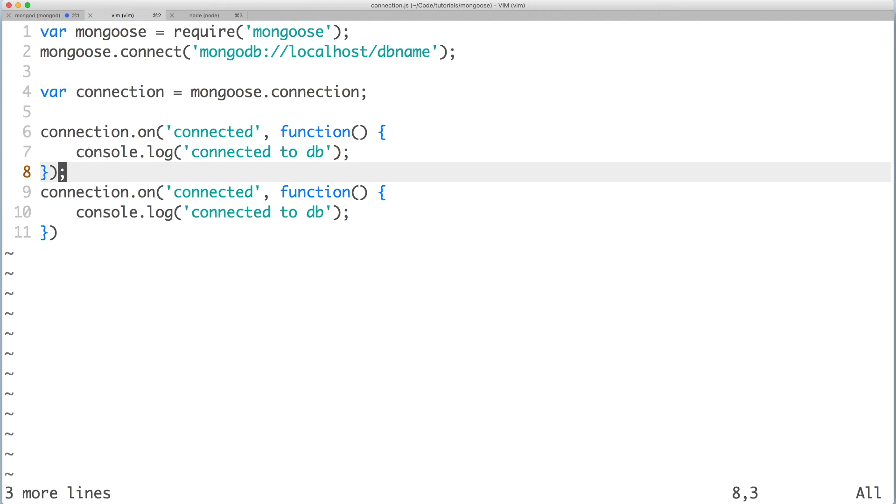
pyautogui.press('o')
pyautogui.press('Escape')
pyautogui.write('jfcidis')
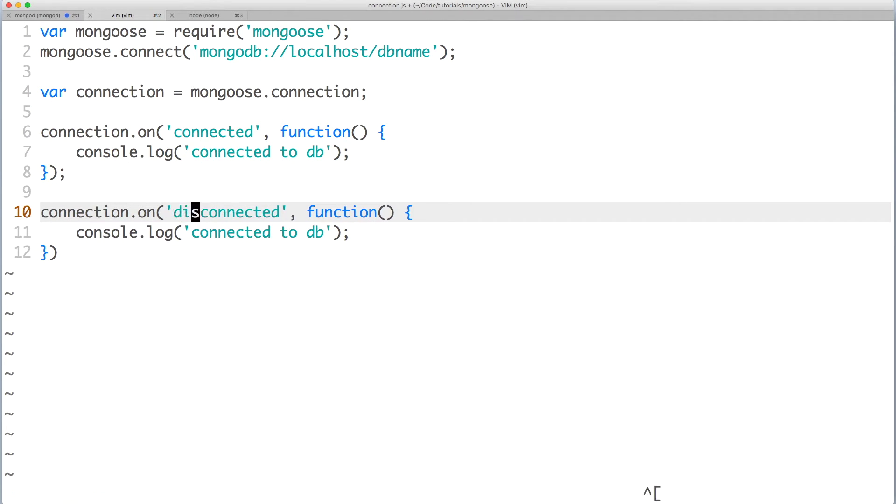
pyautogui.press('Escape')
pyautogui.write('jidis')
pyautogui.press('Escape')
pyautogui.write('jA')
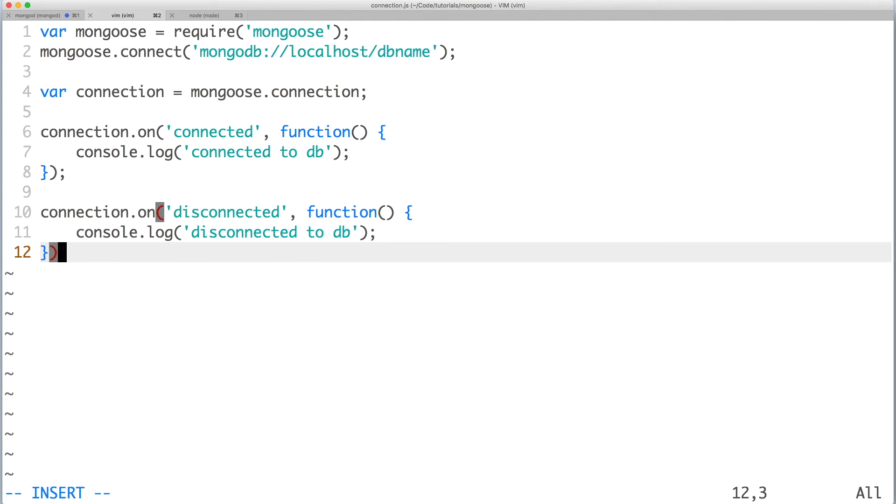
pyautogui.write(';')
pyautogui.press('Escape')
# Paste a third copy of the handler and rename its event to 'error'
pyautogui.press('y')
pyautogui.press('a')
pyautogui.press('p')
pyautogui.press('P')
pyautogui.press('O')
pyautogui.press('Escape')
pyautogui.press('j')
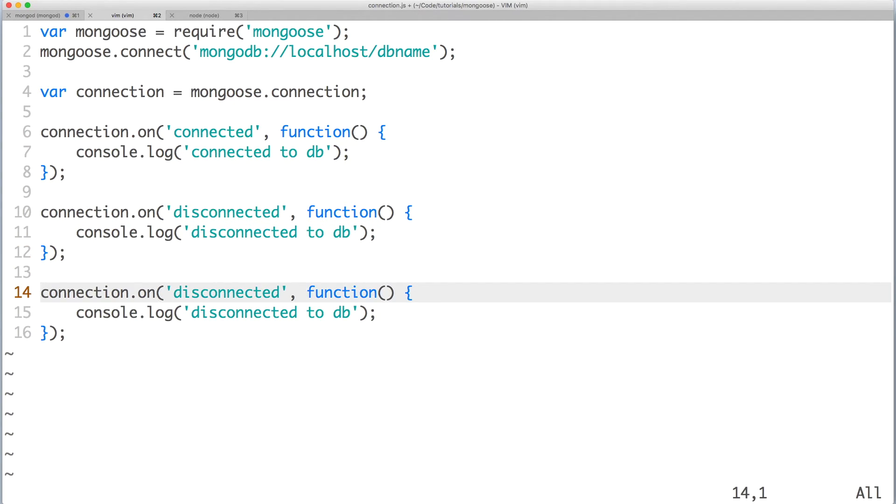
pyautogui.press('c')
pyautogui.press('i')
pyautogui.press("'")
pyautogui.write('error')
pyautogui.press('Escape')
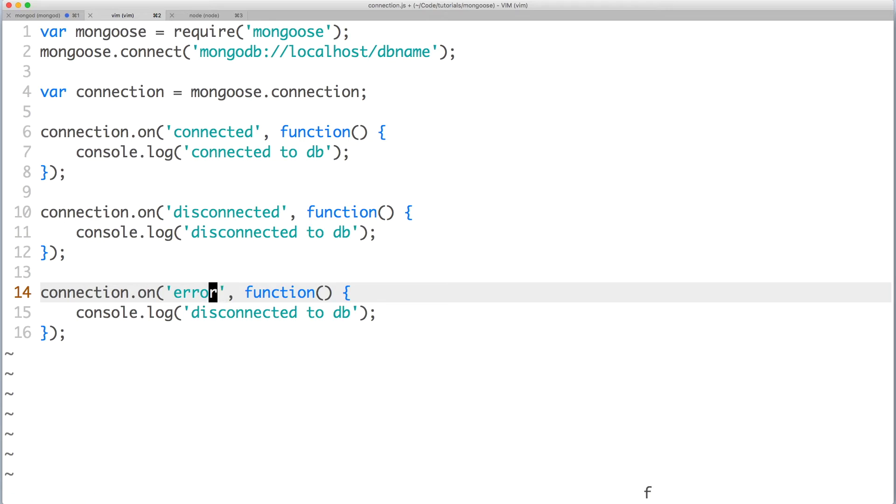
# Give the error handler an error parameter and log 'db connection error' with it
pyautogui.press('f')
pyautogui.press('(')
pyautogui.write('aerror')
pyautogui.press('Escape')
pyautogui.press('j')
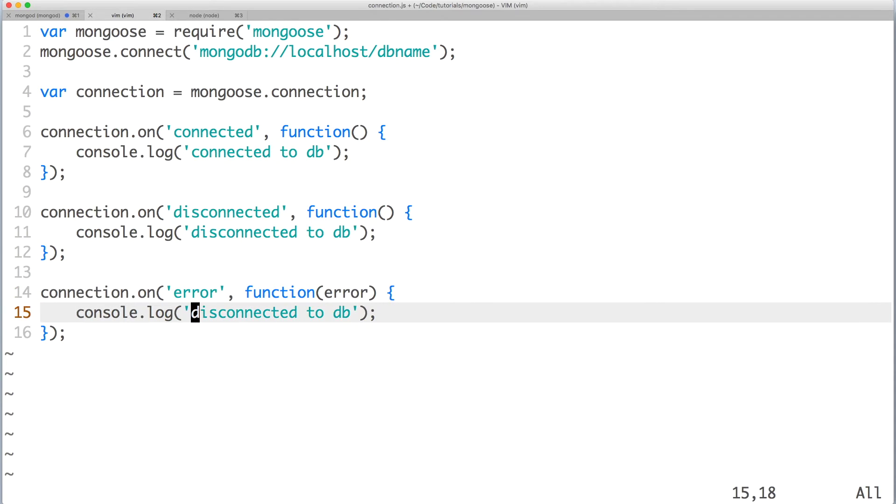
pyautogui.write('d3wea connection e')
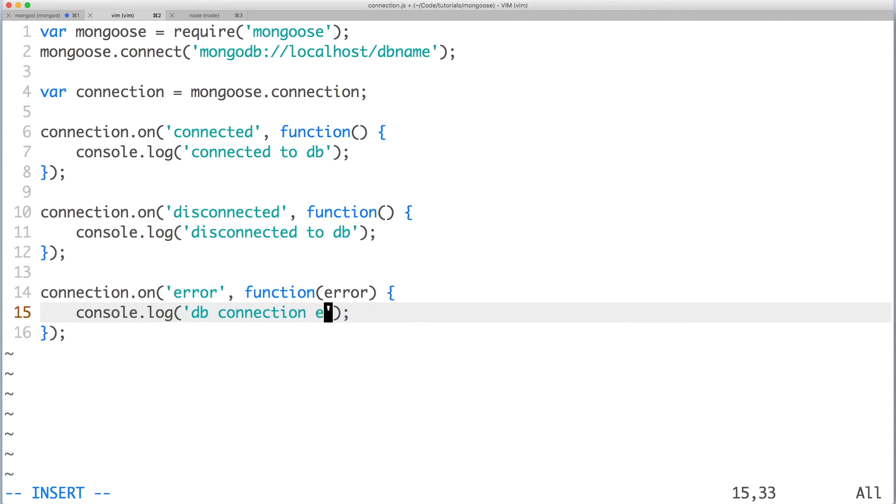
pyautogui.write('rror')
pyautogui.press('Right')
pyautogui.write(', error')
pyautogui.press('Escape')
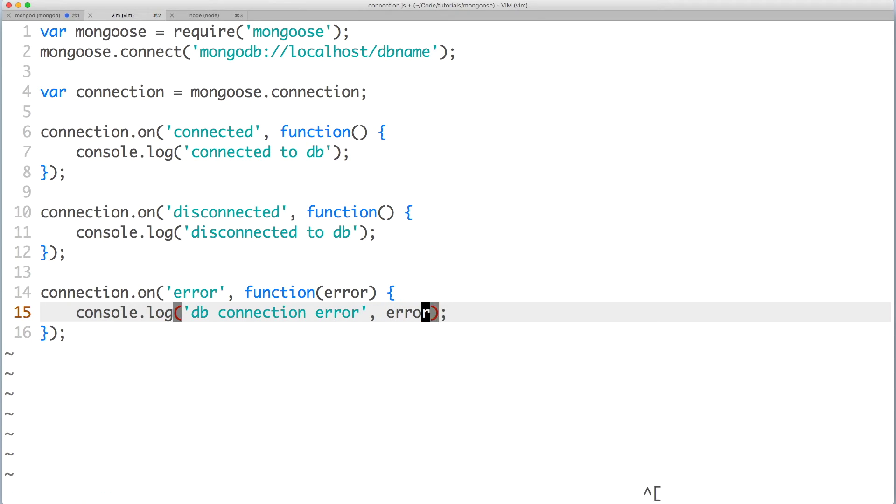
pyautogui.press('j')
pyautogui.press('o')
pyautogui.press('Return')
pyautogui.write('process.o')
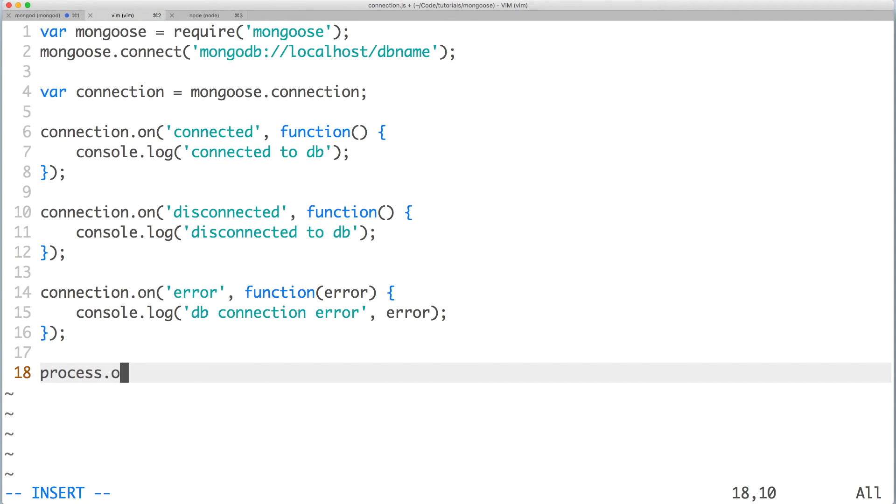
pyautogui.write("n('SIGINT', functi")
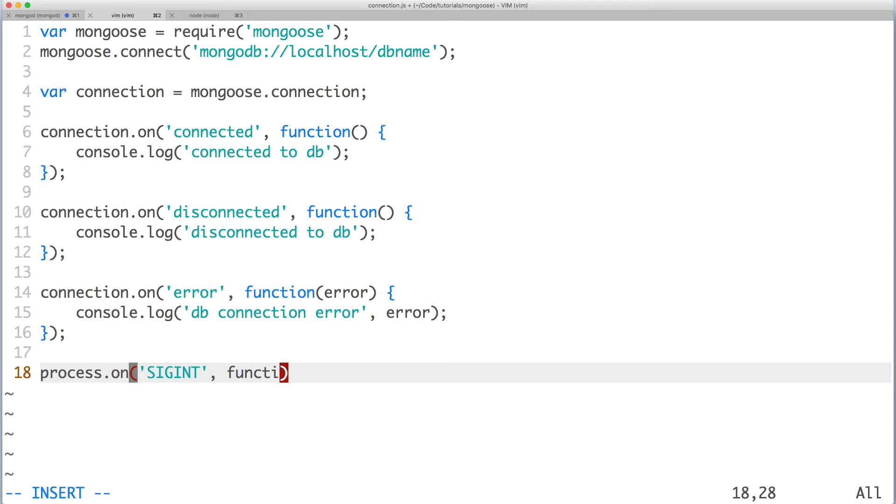
pyautogui.write('on() {')
# Add a SIGINT handler that closes the connection and logs the process-termination message
pyautogui.press('Return')
pyautogui.press('Escape')
pyautogui.press('O')
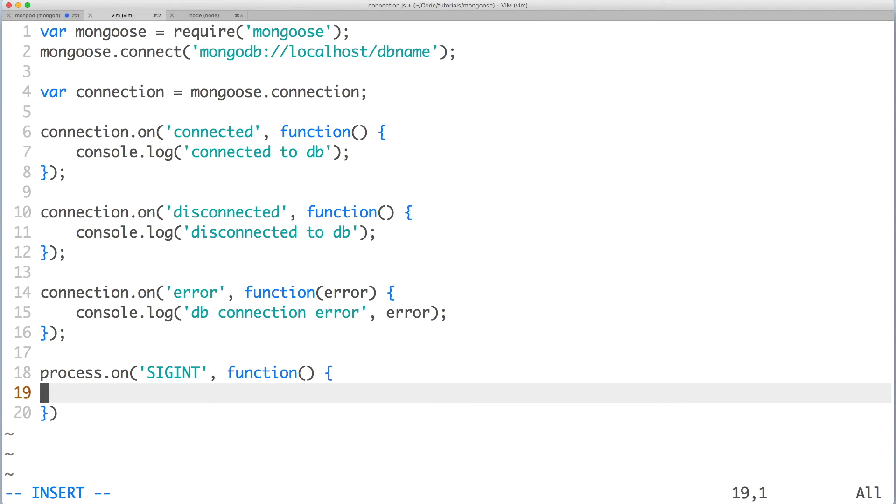
pyautogui.press('Tab')
pyautogui.write('connection.close(f')
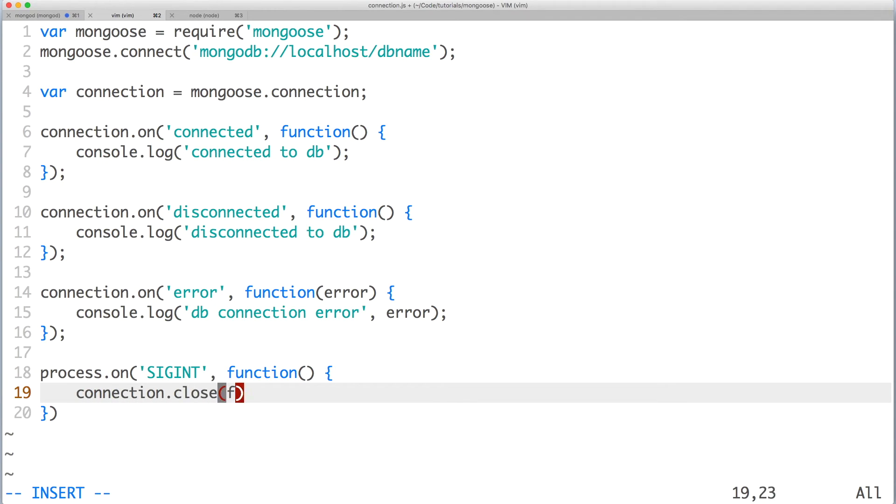
pyautogui.write('unction() {')
pyautogui.press('Return')
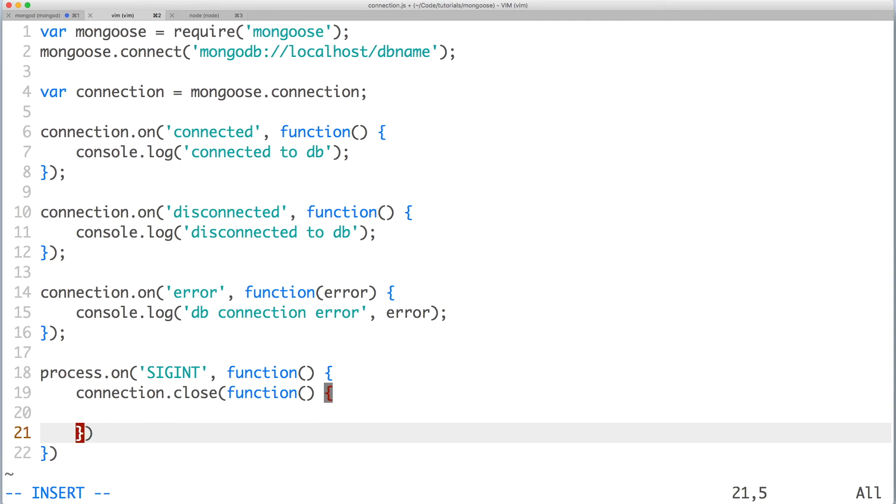
pyautogui.press('Escape')
pyautogui.write("Oconsole.log('db")
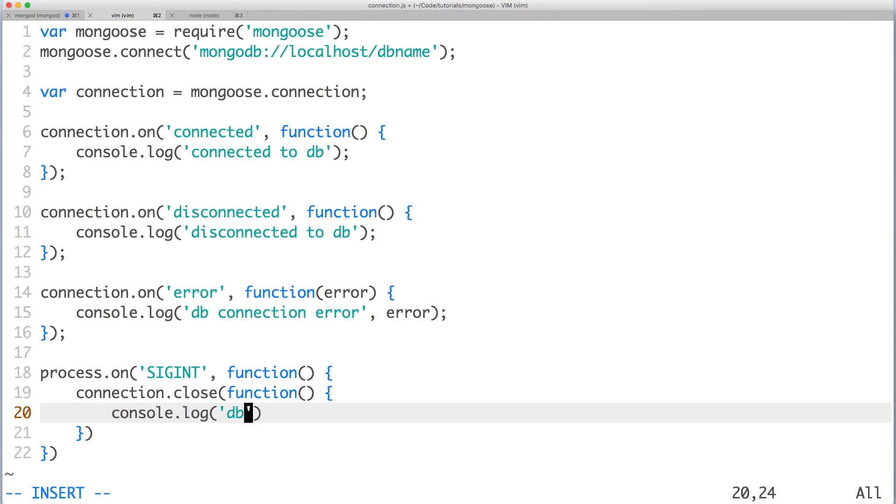
pyautogui.write(' connection closed due ')
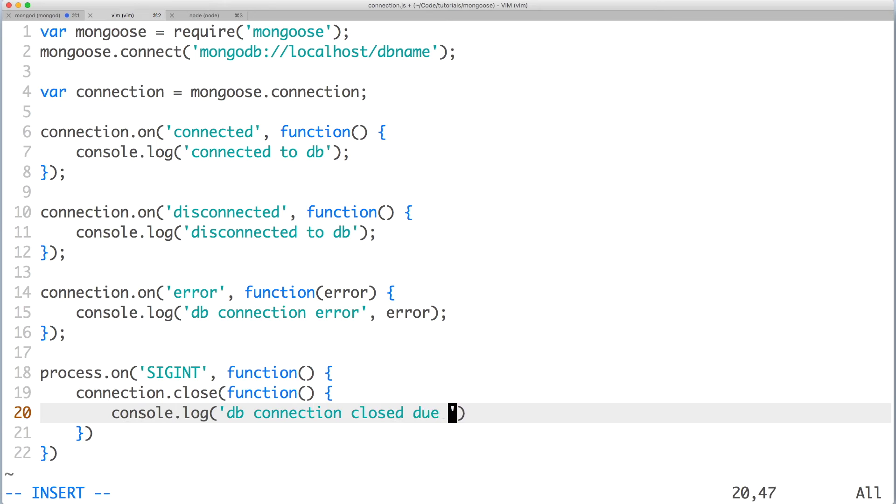
pyautogui.write("to process termination');")
pyautogui.press('Return')
pyautogui.write('process.exit(0);')
# Add process.exit(0) and module.exports = connection, then save connection.js
pyautogui.press('Down')
pyautogui.write(';')
pyautogui.press('Down')
pyautogui.write(';')
pyautogui.press('Return')
pyautogui.press('Return')
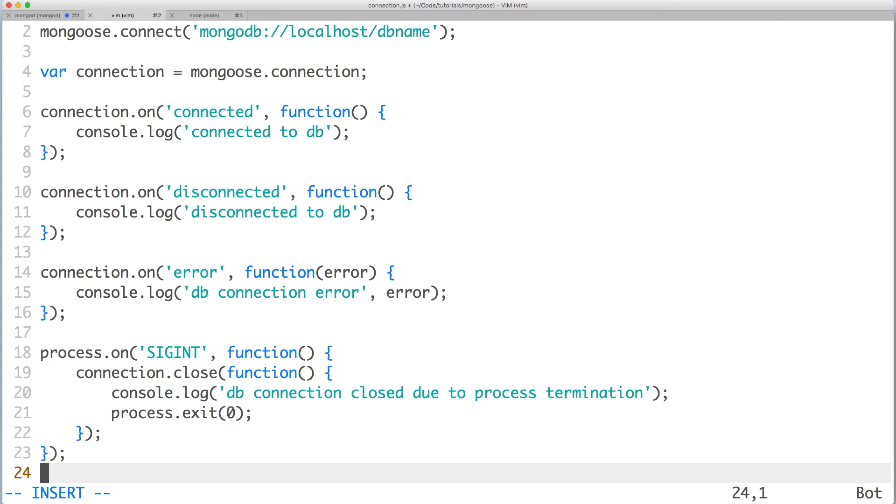
pyautogui.write('module.exports = ')
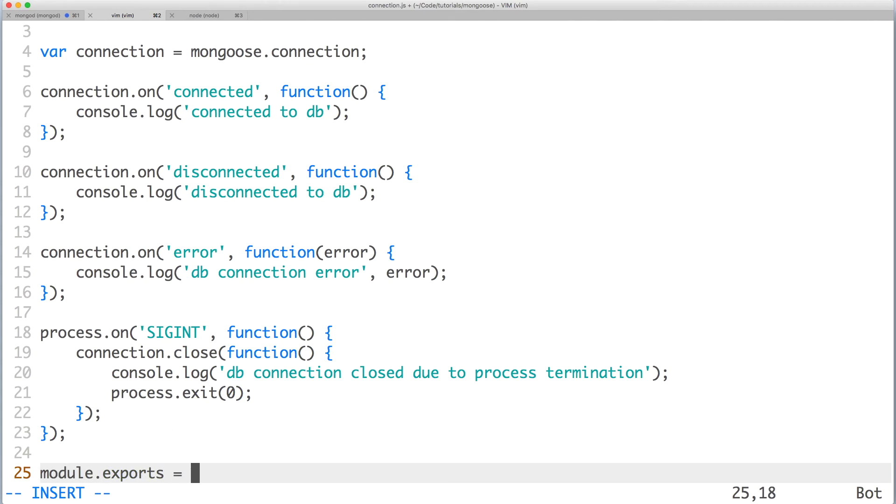
pyautogui.write('connection;')
pyautogui.press('Escape')
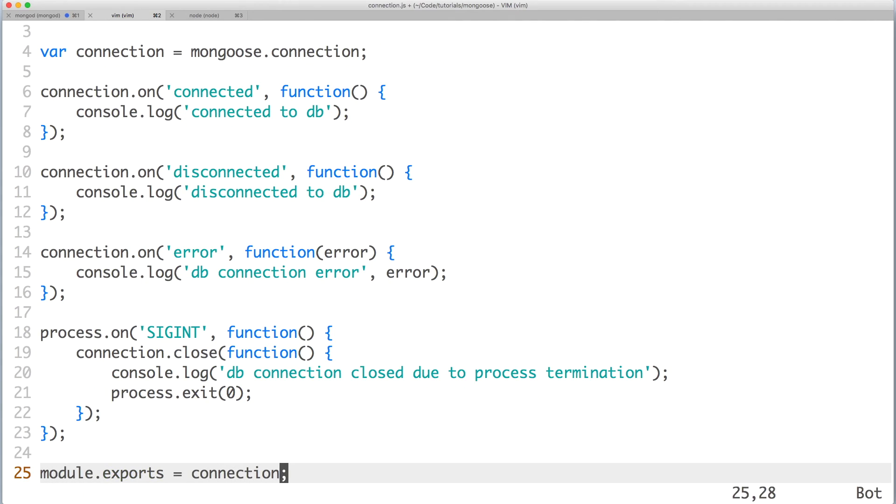
pyautogui.write(':w')
pyautogui.press('Return')
pyautogui.press('super+3')
# Restart node connection and interrupt it, printing 'disconnected to db' and the termination message
pyautogui.hotkey('ctrl', 'c')
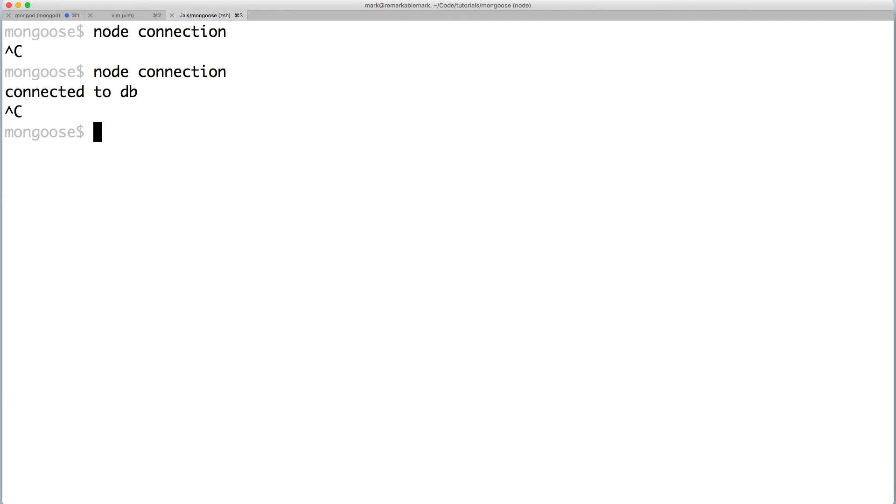
pyautogui.write('node connection')
pyautogui.press('Return')
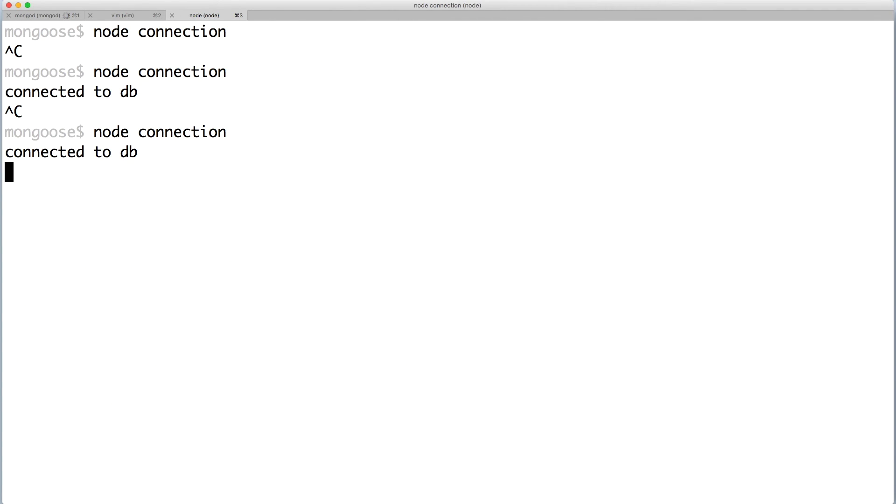
pyautogui.hotkey('ctrl', 'c')
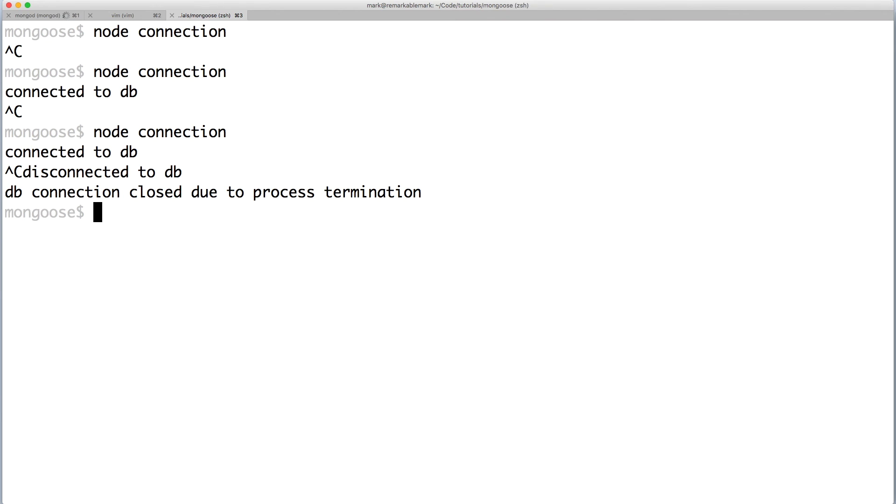